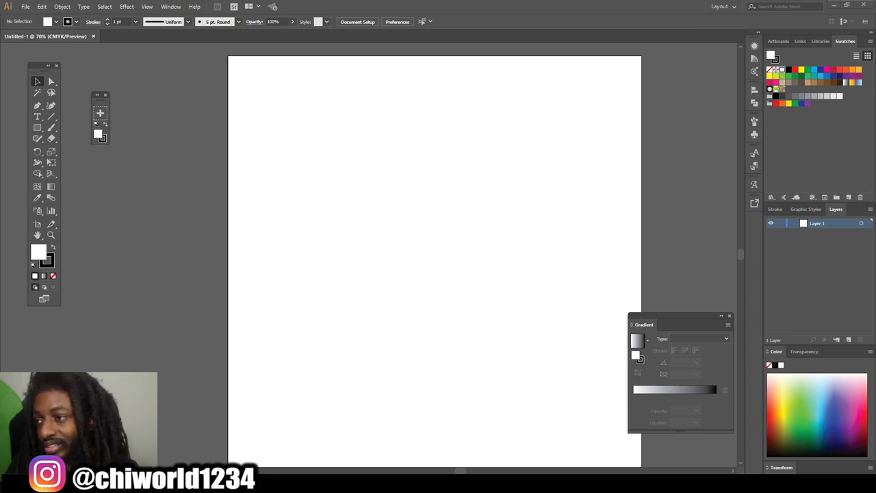
- Place the reference portrait photo over the artboard's upper-right corner and enlarge it to about 7.6 × 9.5 in
{"action": "left_click_drag", "start_coordinate": [482, 154], "coordinate": [488, 224]}
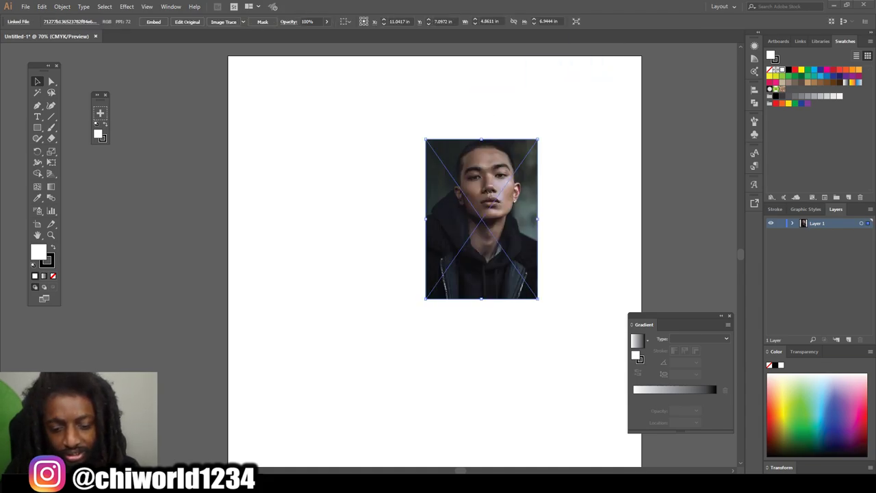
{"action": "left_click_drag", "start_coordinate": [519, 200], "coordinate": [633, 128]}
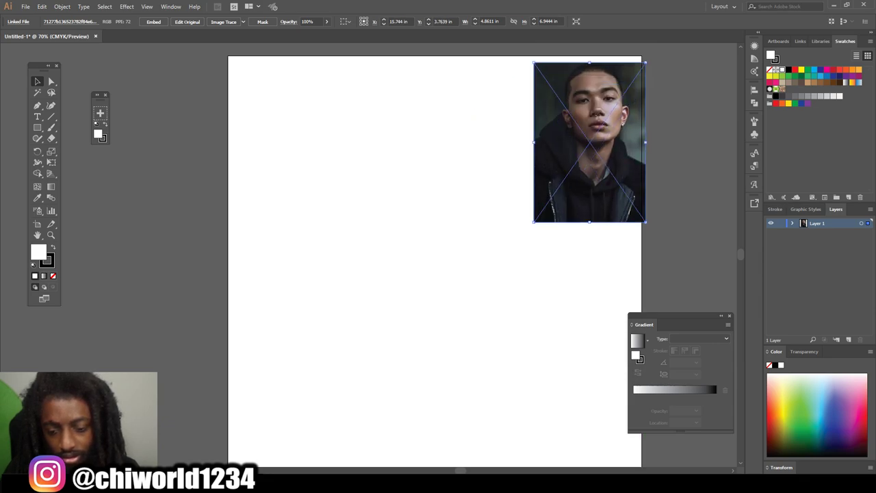
{"action": "left_click_drag", "start_coordinate": [534, 221], "coordinate": [469, 268]}
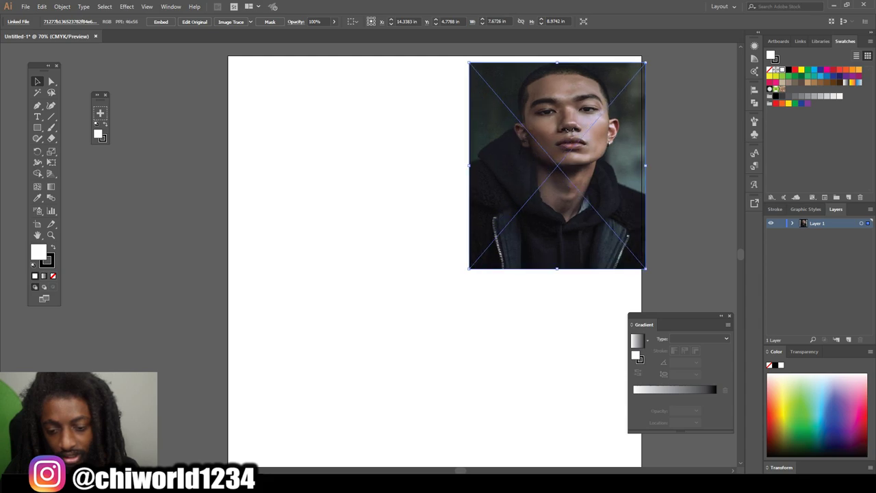
{"action": "left_click_drag", "start_coordinate": [645, 268], "coordinate": [643, 280]}
{"action": "left_click_drag", "start_coordinate": [636, 236], "coordinate": [651, 226]}
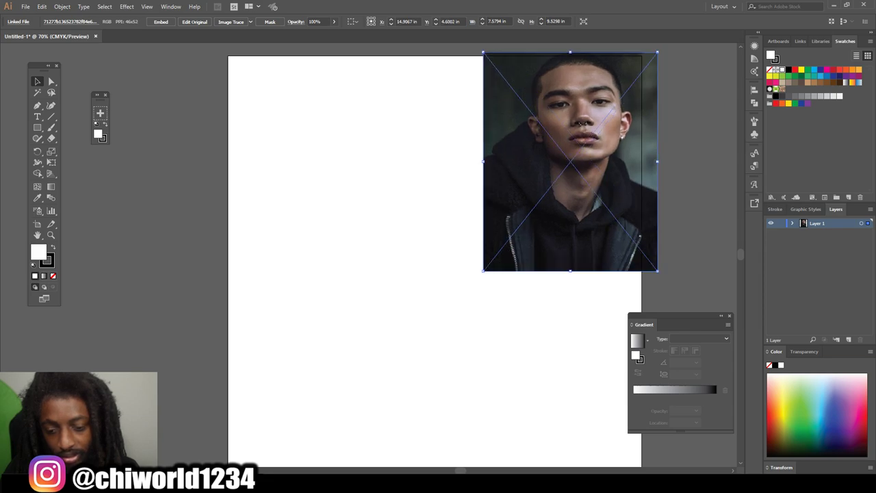
- Lock the reference photo and add a new layer above it for the line art
{"action": "key", "text": "ctrl+2"}
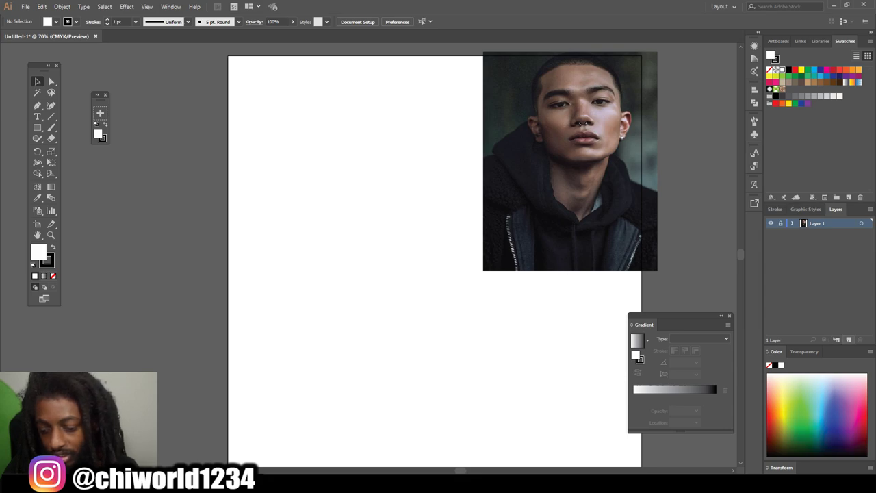
{"action": "left_click", "coordinate": [849, 340]}
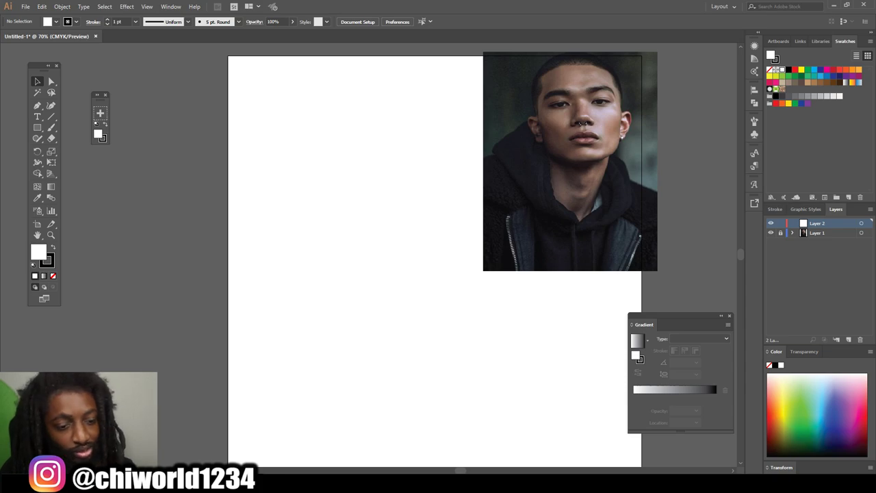
- Create a new calligraphic brush with a size of 3 pt controlled by pen pressure
{"action": "left_click", "coordinate": [238, 21]}
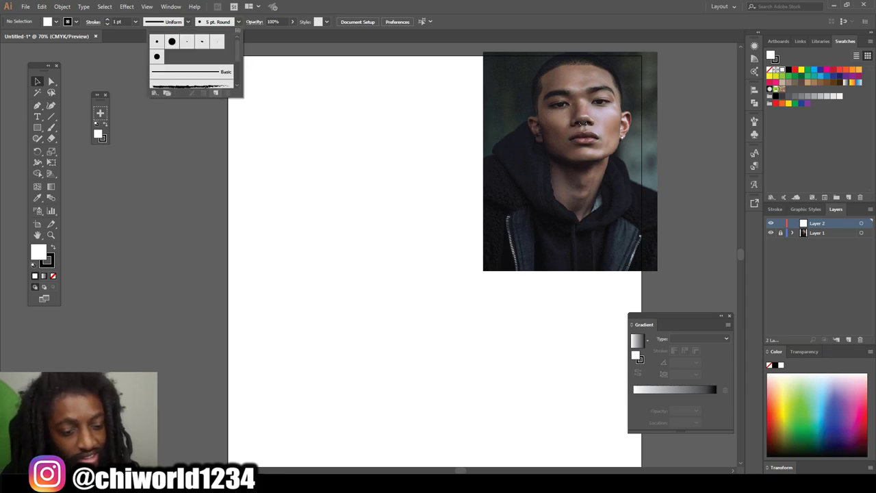
{"action": "left_click", "coordinate": [215, 93]}
{"action": "left_click", "coordinate": [31, 103]}
{"action": "left_click", "coordinate": [151, 141]}
{"action": "left_click", "coordinate": [145, 162]}
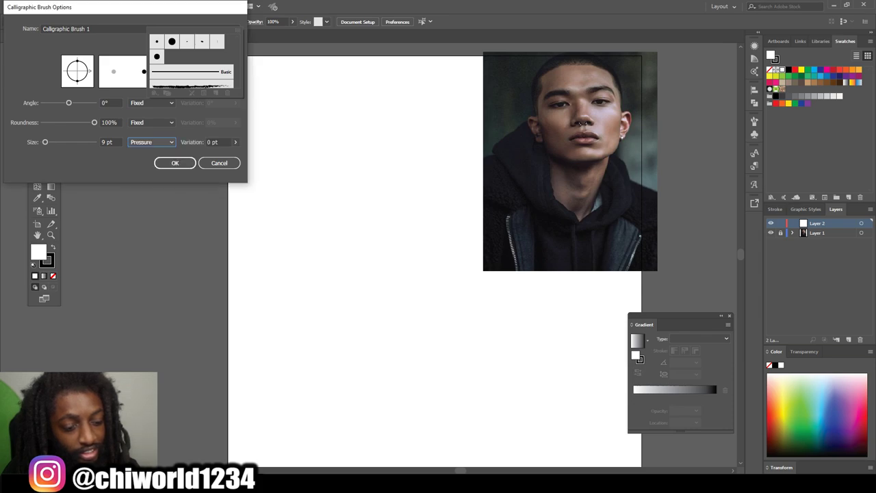
{"action": "left_click", "coordinate": [110, 142]}
{"action": "type", "text": "3"}
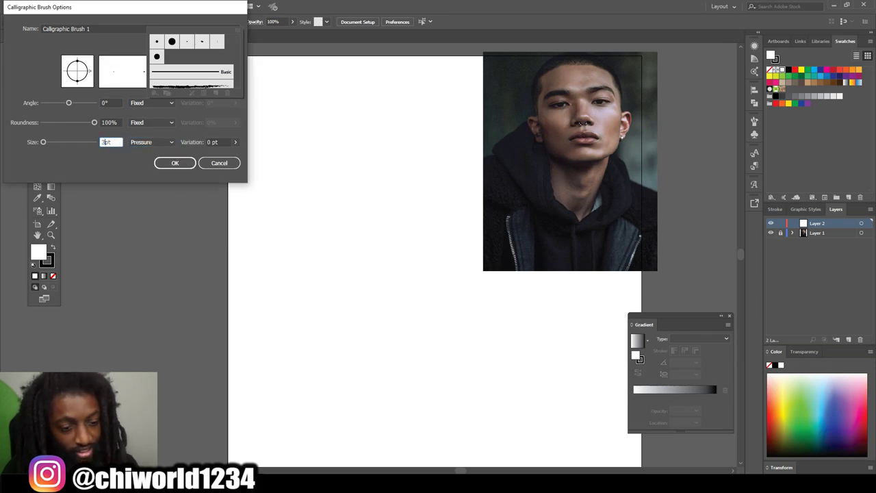
{"action": "key", "text": "Tab"}
{"action": "key", "text": "Return"}
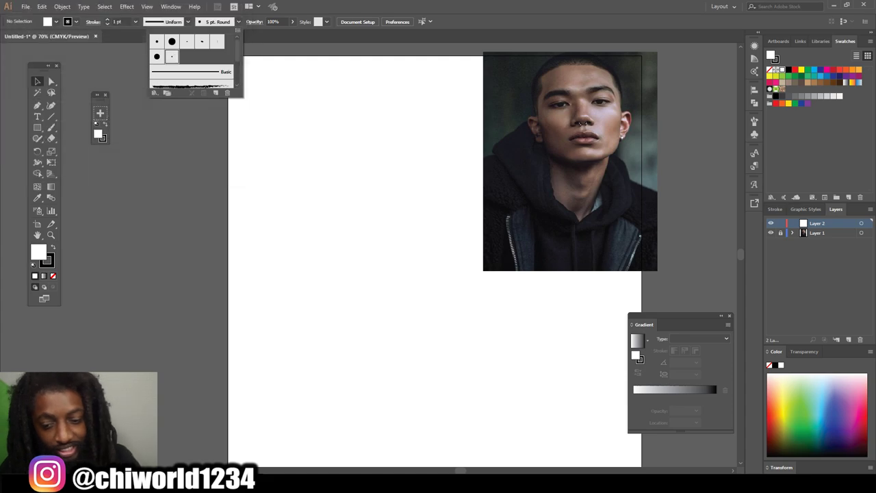
- Paint a short curved test stroke outside the artboard with the new calligraphic brush
{"action": "left_click", "coordinate": [51, 128]}
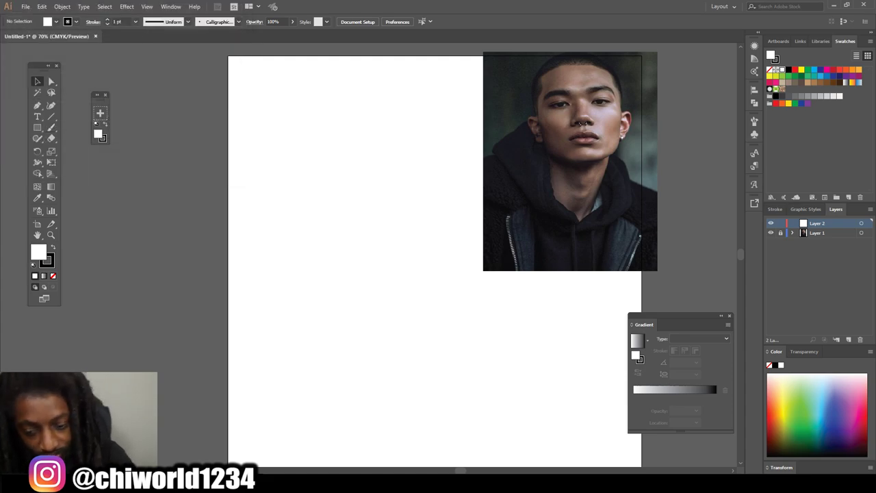
{"action": "key", "text": "b"}
{"action": "left_click_drag", "start_coordinate": [160, 113], "coordinate": [148, 140]}
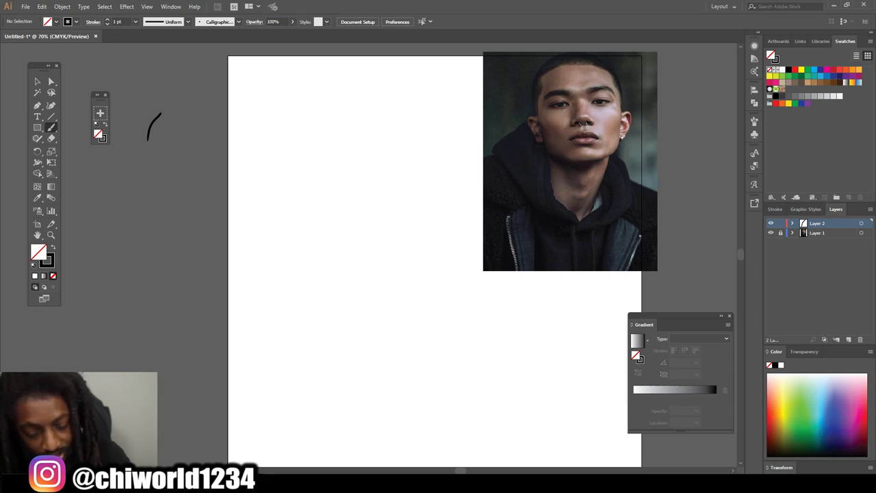
- Draw the jawline and the rounded top of the head as the face outline beside the photo
{"action": "mouse_move", "coordinate": [336, 355]}
{"action": "left_mouse_down"}
{"action": "mouse_move", "coordinate": [380, 347]}
{"action": "mouse_move", "coordinate": [414, 315]}
{"action": "mouse_move", "coordinate": [427, 224]}
{"action": "mouse_move", "coordinate": [420, 203]}
{"action": "mouse_move", "coordinate": [326, 354]}
{"action": "mouse_move", "coordinate": [286, 321]}
{"action": "mouse_move", "coordinate": [270, 203]}
{"action": "left_mouse_up"}
{"action": "mouse_move", "coordinate": [265, 208]}
{"action": "left_mouse_down"}
{"action": "mouse_move", "coordinate": [273, 138]}
{"action": "mouse_move", "coordinate": [339, 107]}
{"action": "mouse_move", "coordinate": [412, 144]}
{"action": "left_mouse_up"}
{"action": "key", "text": "ctrl+z"}
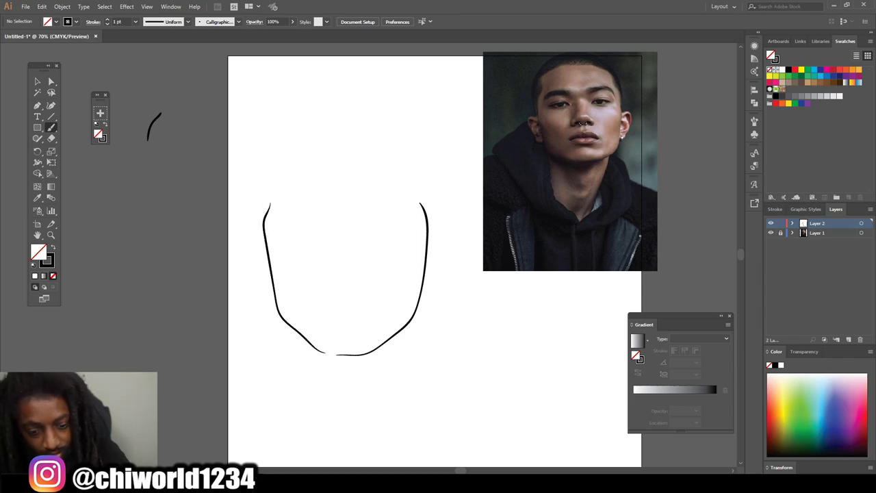
{"action": "mouse_move", "coordinate": [421, 209]}
{"action": "left_mouse_down"}
{"action": "mouse_move", "coordinate": [410, 103]}
{"action": "mouse_move", "coordinate": [268, 109]}
{"action": "mouse_move", "coordinate": [263, 211]}
{"action": "left_mouse_up"}
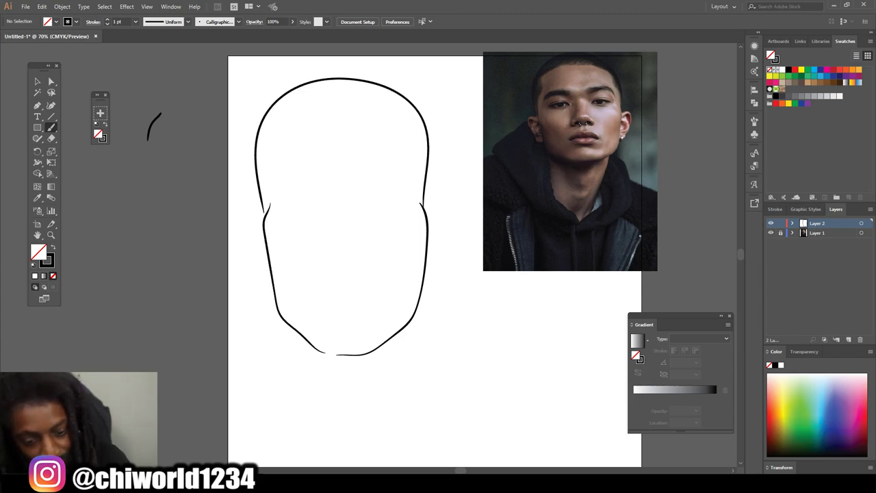
- Draw both outer ear contours on the sides of the head and sketch the nose with its bridge
{"action": "mouse_move", "coordinate": [423, 286]}
{"action": "left_mouse_down"}
{"action": "mouse_move", "coordinate": [442, 266]}
{"action": "mouse_move", "coordinate": [431, 203]}
{"action": "left_mouse_up"}
{"action": "mouse_move", "coordinate": [264, 220]}
{"action": "left_mouse_down"}
{"action": "mouse_move", "coordinate": [234, 232]}
{"action": "mouse_move", "coordinate": [268, 288]}
{"action": "left_mouse_up"}
{"action": "mouse_move", "coordinate": [346, 261]}
{"action": "left_mouse_down"}
{"action": "mouse_move", "coordinate": [362, 259]}
{"action": "mouse_move", "coordinate": [339, 259]}
{"action": "mouse_move", "coordinate": [364, 247]}
{"action": "mouse_move", "coordinate": [323, 249]}
{"action": "mouse_move", "coordinate": [356, 242]}
{"action": "mouse_move", "coordinate": [337, 197]}
{"action": "mouse_move", "coordinate": [365, 205]}
{"action": "mouse_move", "coordinate": [373, 198]}
{"action": "mouse_move", "coordinate": [362, 201]}
{"action": "left_mouse_up"}
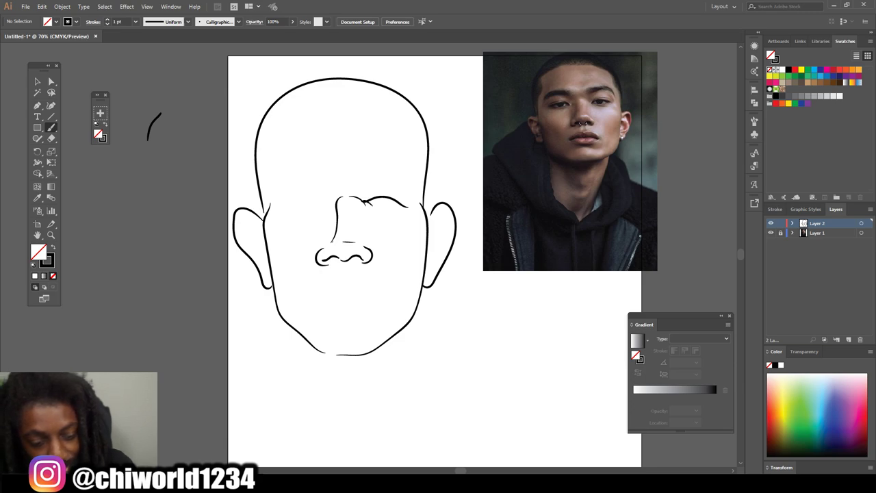
- Draw both eyes with upper lids, filled dark irises, lower lids, under-eye lines and eyelid creases
{"action": "mouse_move", "coordinate": [320, 209]}
{"action": "left_mouse_down"}
{"action": "mouse_move", "coordinate": [329, 203]}
{"action": "mouse_move", "coordinate": [302, 198]}
{"action": "mouse_move", "coordinate": [285, 209]}
{"action": "left_mouse_up"}
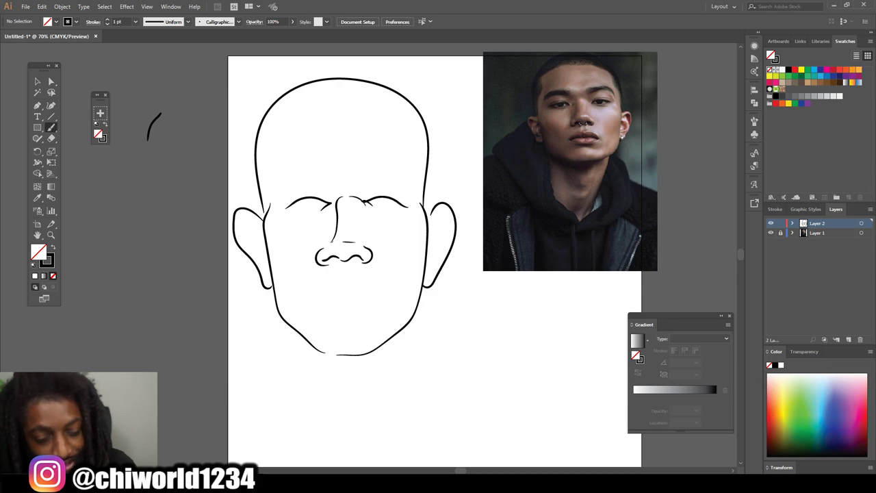
{"action": "left_click_drag", "start_coordinate": [318, 201], "coordinate": [301, 199]}
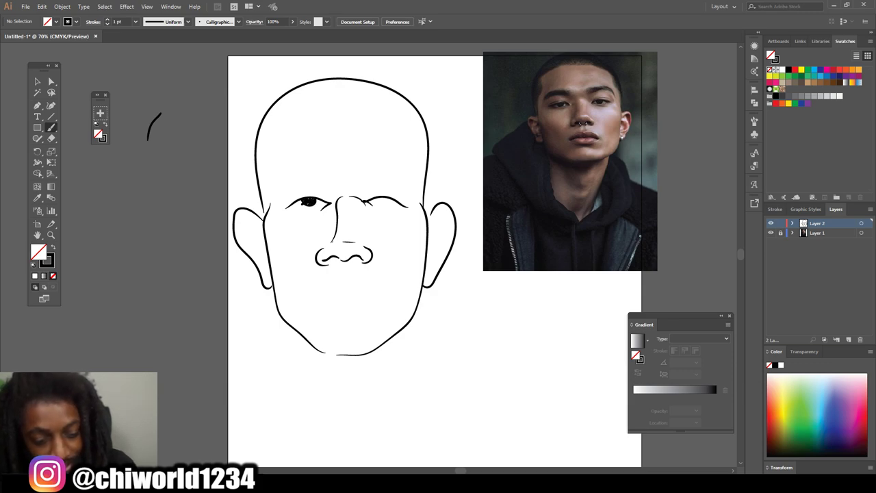
{"action": "left_click_drag", "start_coordinate": [380, 199], "coordinate": [387, 200]}
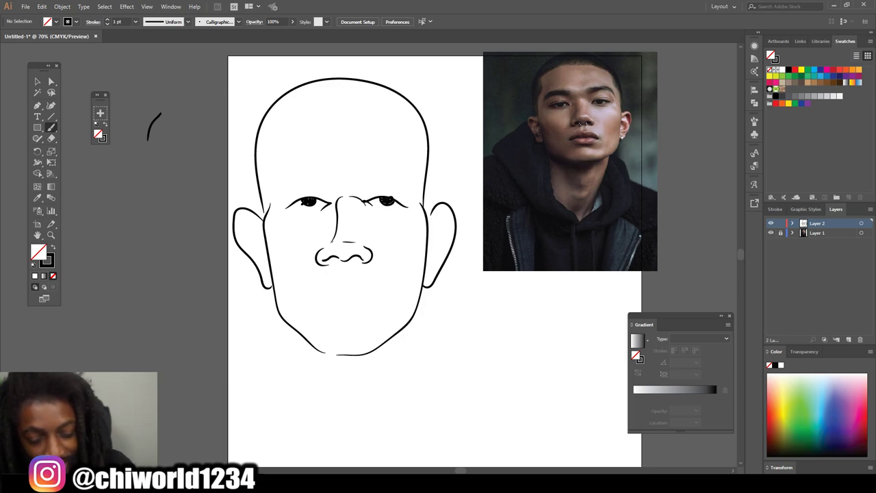
{"action": "left_click_drag", "start_coordinate": [381, 204], "coordinate": [398, 206]}
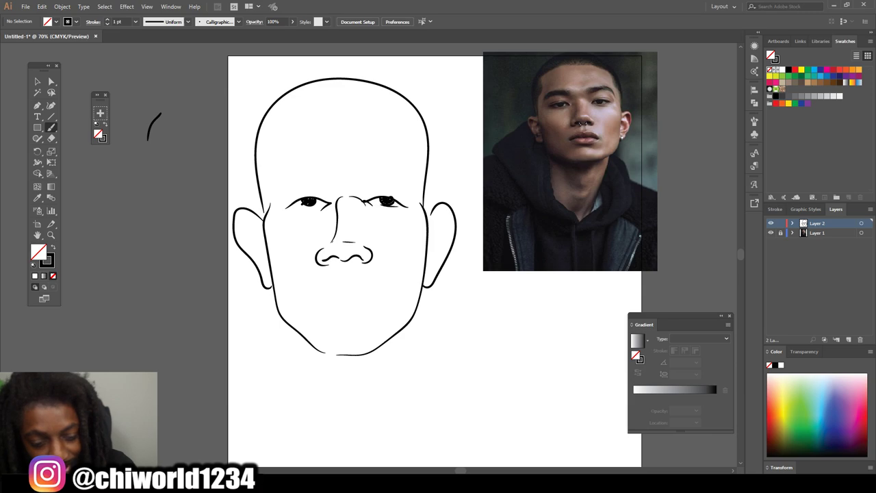
{"action": "mouse_move", "coordinate": [319, 206]}
{"action": "left_mouse_down"}
{"action": "mouse_move", "coordinate": [296, 207]}
{"action": "mouse_move", "coordinate": [318, 207]}
{"action": "left_mouse_up"}
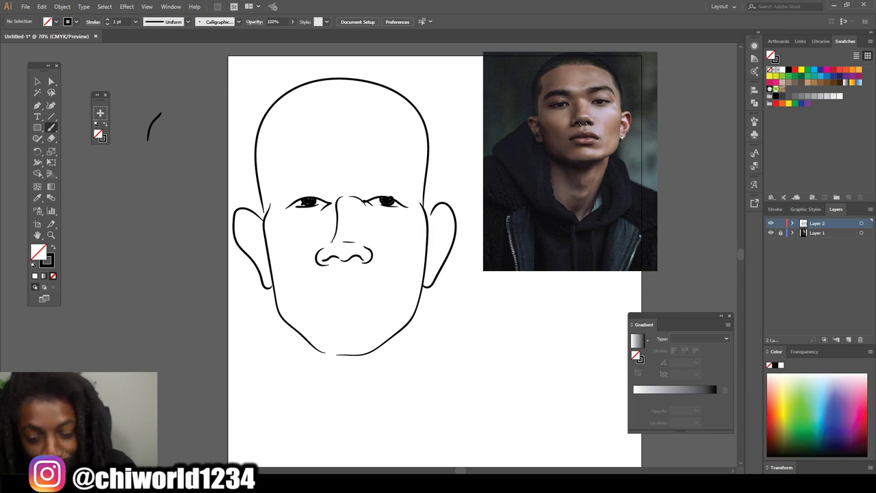
{"action": "left_click_drag", "start_coordinate": [375, 212], "coordinate": [398, 210]}
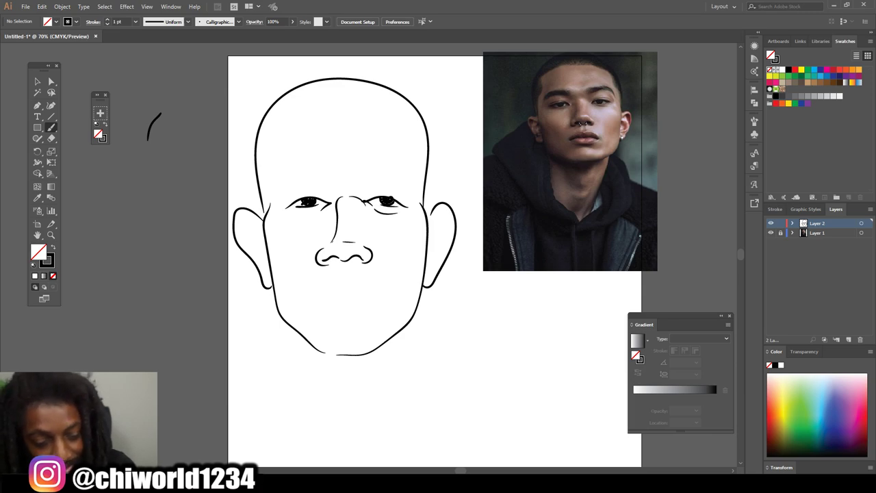
{"action": "left_click_drag", "start_coordinate": [303, 212], "coordinate": [319, 216]}
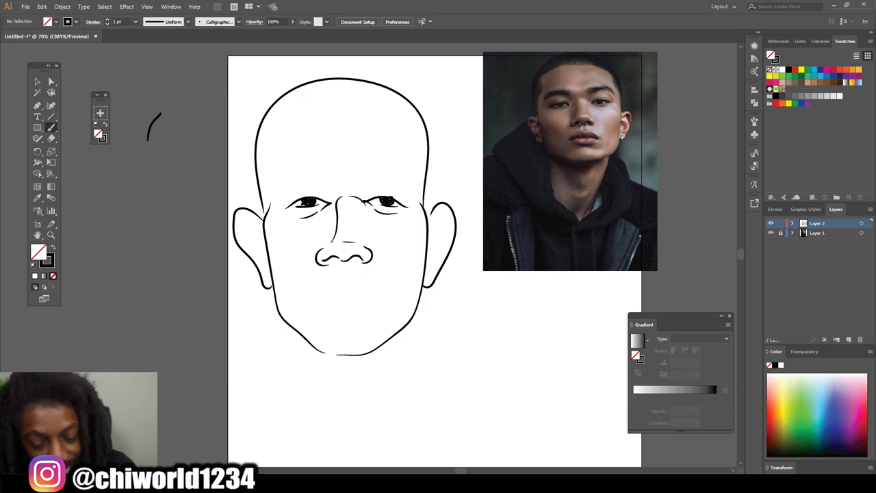
{"action": "mouse_move", "coordinate": [401, 198]}
{"action": "left_mouse_down"}
{"action": "mouse_move", "coordinate": [386, 190]}
{"action": "mouse_move", "coordinate": [290, 196]}
{"action": "left_mouse_up"}
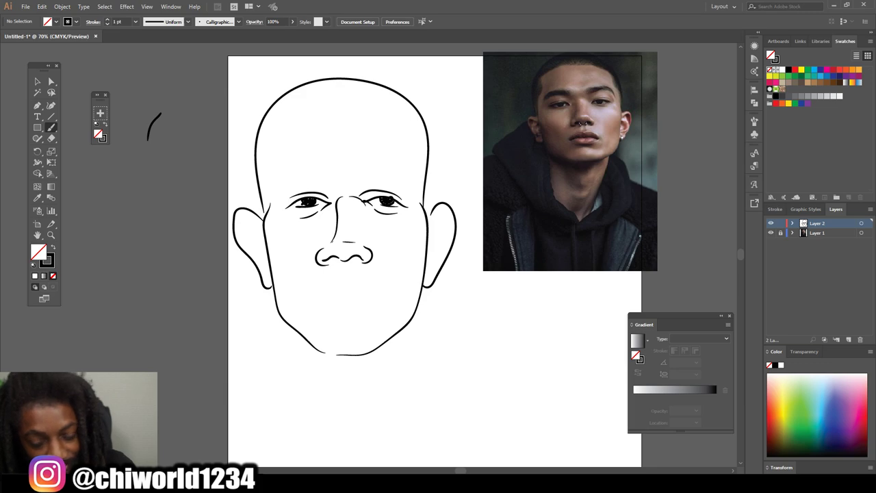
- Draw both eyebrows, then outline the hairline and hatch the short hair along the top of the head
{"action": "left_click_drag", "start_coordinate": [408, 183], "coordinate": [357, 164]}
{"action": "mouse_move", "coordinate": [282, 183]}
{"action": "left_mouse_down"}
{"action": "mouse_move", "coordinate": [326, 169]}
{"action": "mouse_move", "coordinate": [334, 175]}
{"action": "left_mouse_up"}
{"action": "mouse_move", "coordinate": [424, 180]}
{"action": "left_mouse_down"}
{"action": "mouse_move", "coordinate": [366, 91]}
{"action": "mouse_move", "coordinate": [278, 139]}
{"action": "mouse_move", "coordinate": [263, 204]}
{"action": "left_mouse_up"}
{"action": "mouse_move", "coordinate": [262, 154]}
{"action": "left_mouse_down"}
{"action": "mouse_move", "coordinate": [275, 113]}
{"action": "mouse_move", "coordinate": [262, 159]}
{"action": "left_mouse_up"}
{"action": "left_click_drag", "start_coordinate": [424, 147], "coordinate": [410, 106]}
{"action": "left_click_drag", "start_coordinate": [383, 89], "coordinate": [290, 96]}
- Draw the lips with a short line beneath them and a curved cheek crease beside the mouth
{"action": "mouse_move", "coordinate": [318, 293]}
{"action": "left_mouse_down"}
{"action": "mouse_move", "coordinate": [347, 280]}
{"action": "mouse_move", "coordinate": [388, 292]}
{"action": "mouse_move", "coordinate": [309, 295]}
{"action": "left_mouse_up"}
{"action": "mouse_move", "coordinate": [387, 293]}
{"action": "left_mouse_down"}
{"action": "mouse_move", "coordinate": [351, 307]}
{"action": "mouse_move", "coordinate": [312, 295]}
{"action": "left_mouse_up"}
{"action": "left_click_drag", "start_coordinate": [363, 314], "coordinate": [338, 314]}
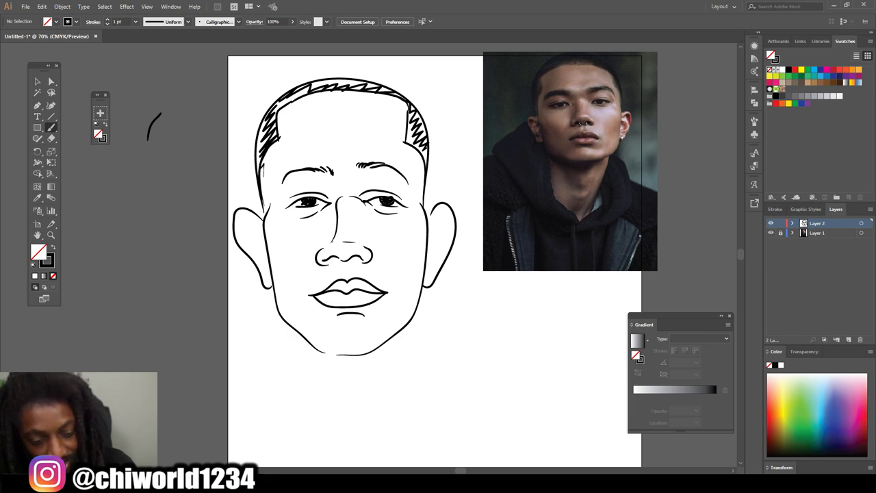
{"action": "left_click_drag", "start_coordinate": [402, 275], "coordinate": [400, 303]}
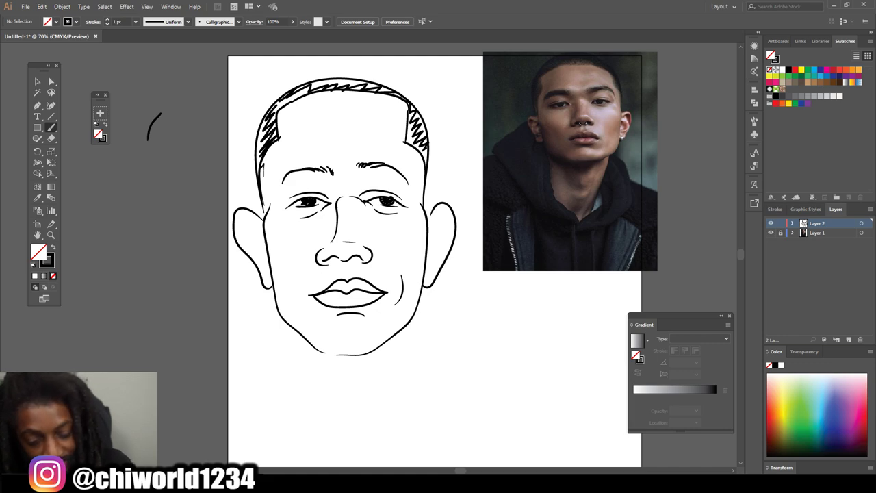
- Add the inner fold lines to both ears
{"action": "mouse_move", "coordinate": [429, 242]}
{"action": "left_mouse_down"}
{"action": "mouse_move", "coordinate": [449, 216]}
{"action": "mouse_move", "coordinate": [443, 240]}
{"action": "left_mouse_up"}
{"action": "left_click_drag", "start_coordinate": [427, 268], "coordinate": [441, 241]}
{"action": "left_click_drag", "start_coordinate": [432, 273], "coordinate": [424, 281]}
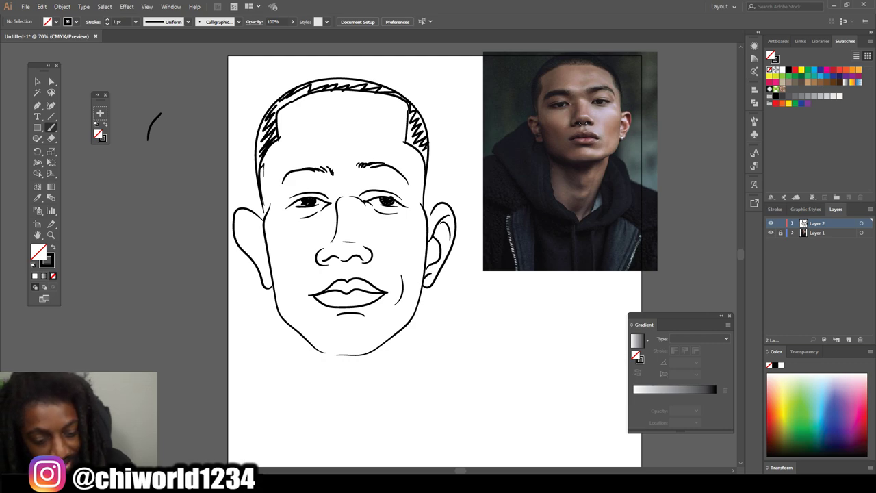
{"action": "mouse_move", "coordinate": [267, 263]}
{"action": "left_mouse_down"}
{"action": "mouse_move", "coordinate": [260, 239]}
{"action": "mouse_move", "coordinate": [237, 220]}
{"action": "mouse_move", "coordinate": [247, 240]}
{"action": "left_mouse_up"}
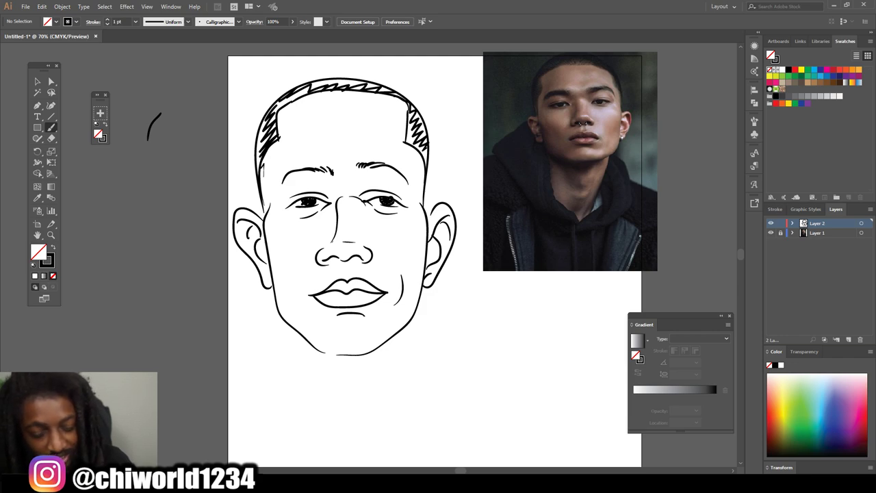
- Add a new layer between the line art and the photo layer, and lock the line-art layer
{"action": "left_click", "coordinate": [847, 339]}
{"action": "left_click_drag", "start_coordinate": [821, 223], "coordinate": [821, 236]}
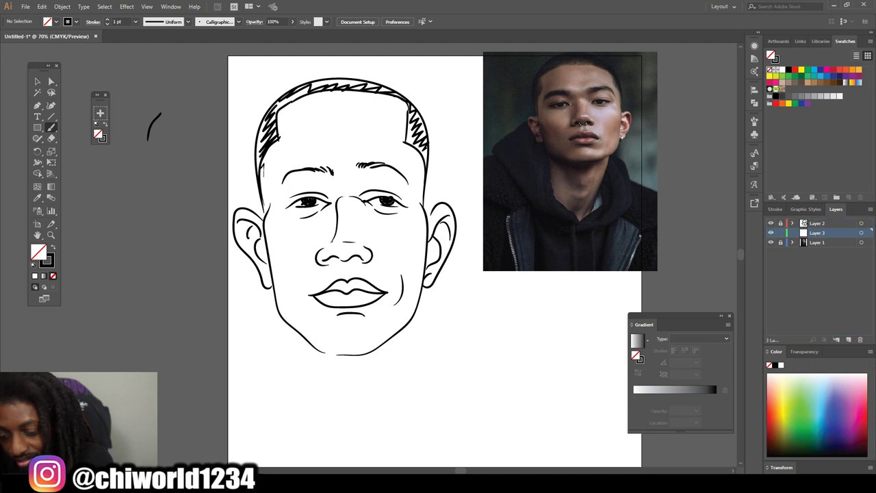
- Set the fill to gray ADADAD with no stroke for the shading shapes
{"action": "key", "text": "i"}
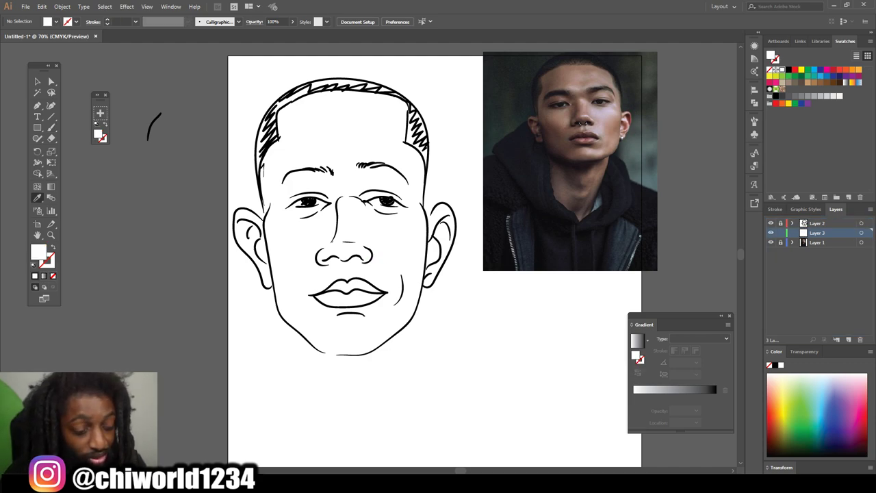
{"action": "double_click", "coordinate": [39, 251]}
{"action": "left_click_drag", "start_coordinate": [20, 91], "coordinate": [10, 69]}
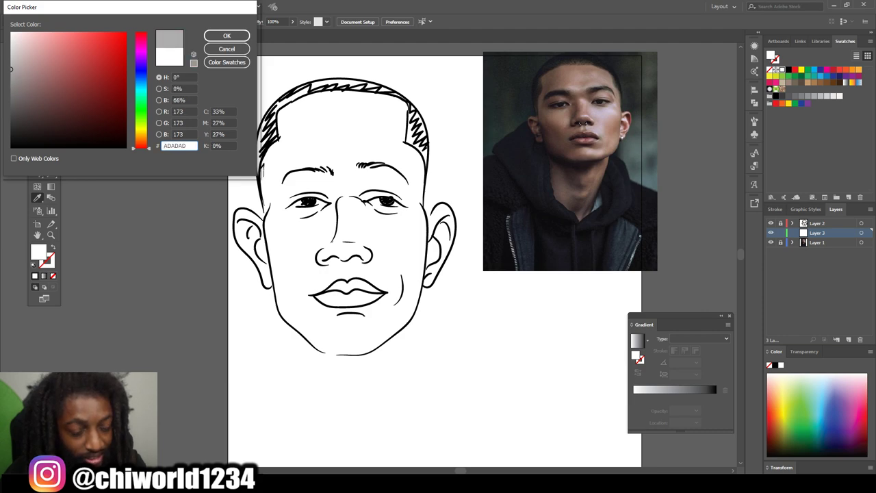
{"action": "left_click", "coordinate": [227, 35]}
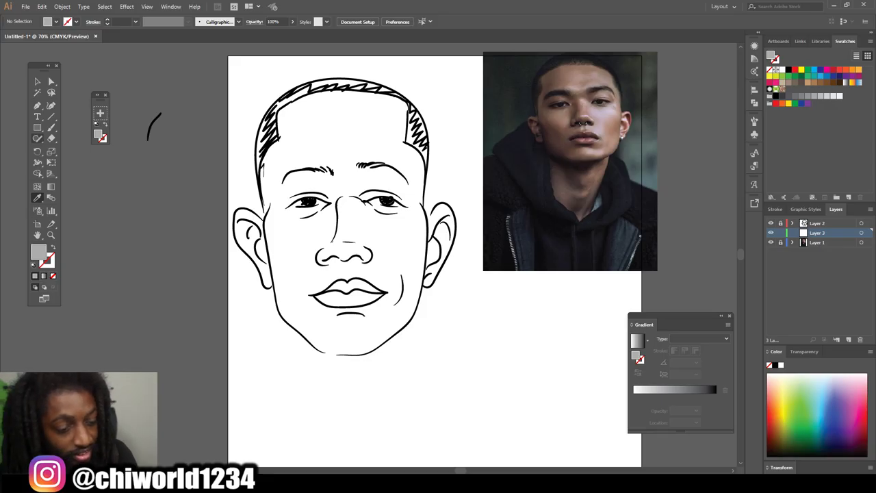
- Shade the underside of the nose and the groove above the lips with gray freeform shapes using the Pencil tool
{"action": "left_click", "coordinate": [37, 138]}
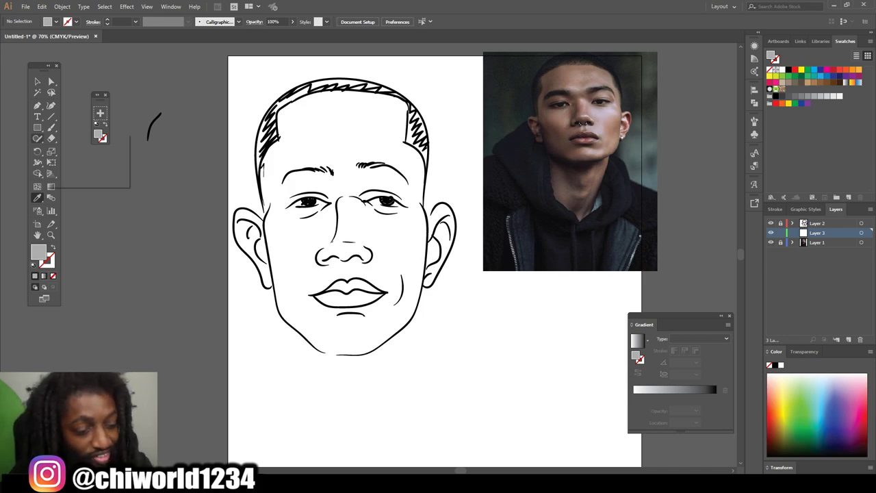
{"action": "left_click", "coordinate": [77, 149]}
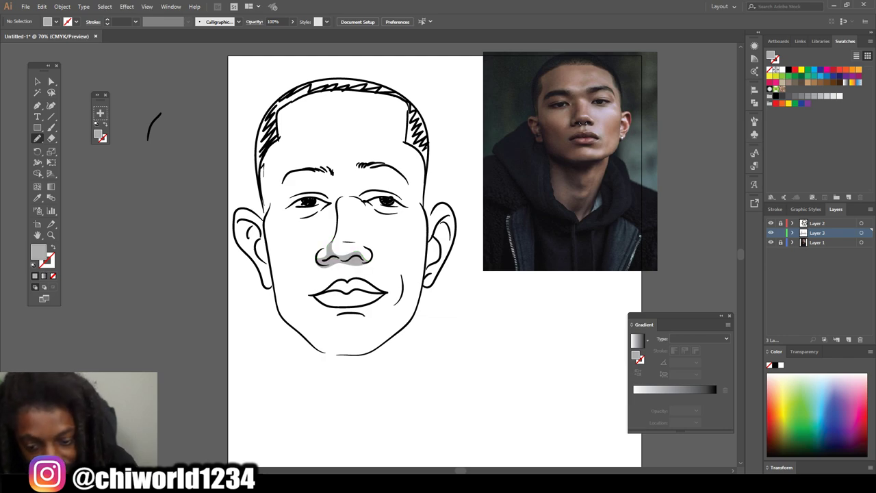
{"action": "left_click_drag", "start_coordinate": [352, 267], "coordinate": [353, 275]}
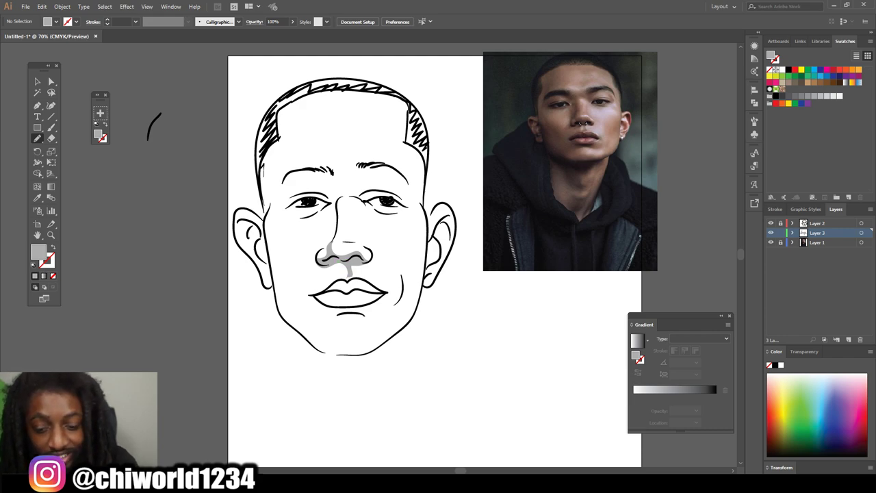
- Shade the left side of the nose and the area between the eyebrows, extending the gray to the inner eye corner
{"action": "left_click_drag", "start_coordinate": [334, 238], "coordinate": [348, 198]}
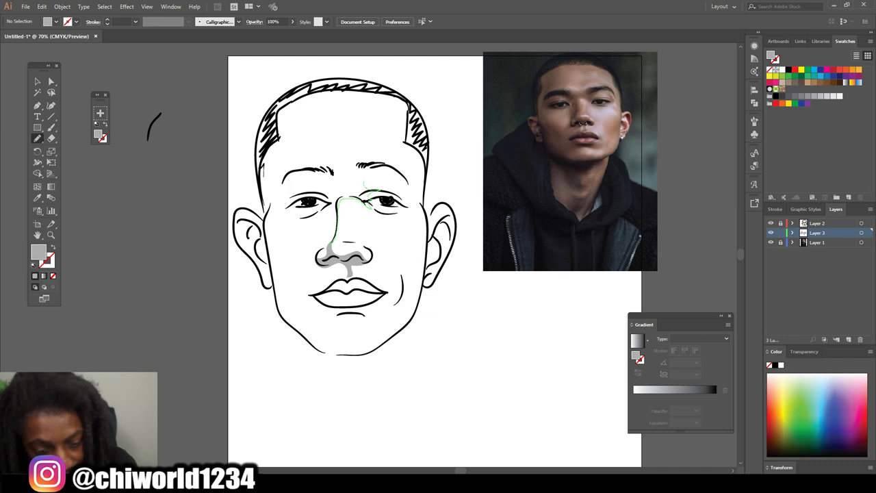
{"action": "left_click_drag", "start_coordinate": [358, 168], "coordinate": [339, 178]}
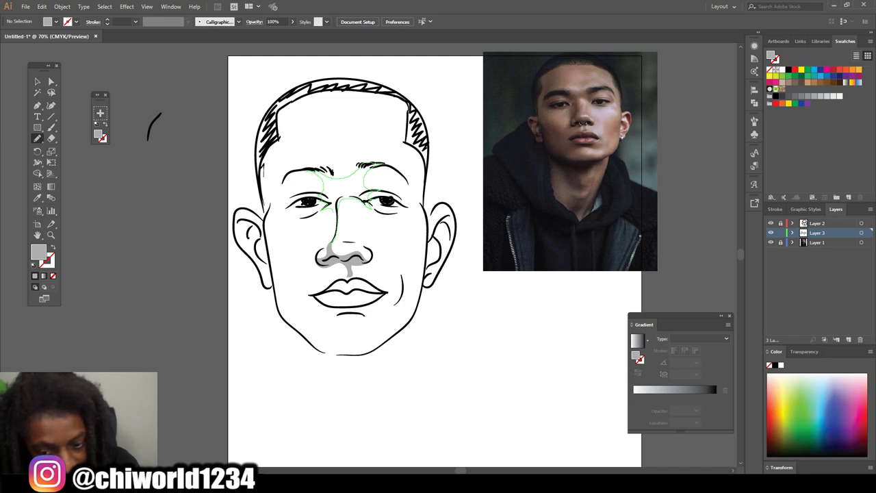
{"action": "mouse_move", "coordinate": [333, 217]}
{"action": "left_mouse_down"}
{"action": "mouse_move", "coordinate": [328, 251]}
{"action": "mouse_move", "coordinate": [316, 254]}
{"action": "left_mouse_up"}
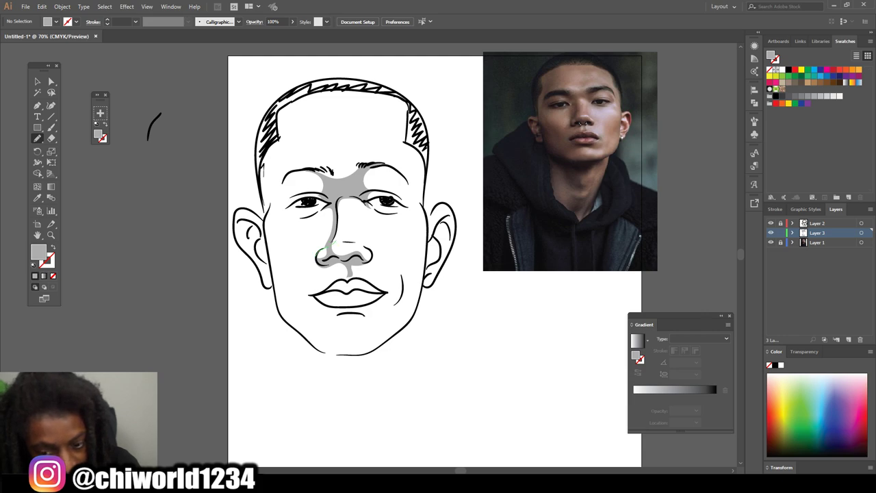
{"action": "left_click_drag", "start_coordinate": [308, 219], "coordinate": [326, 204]}
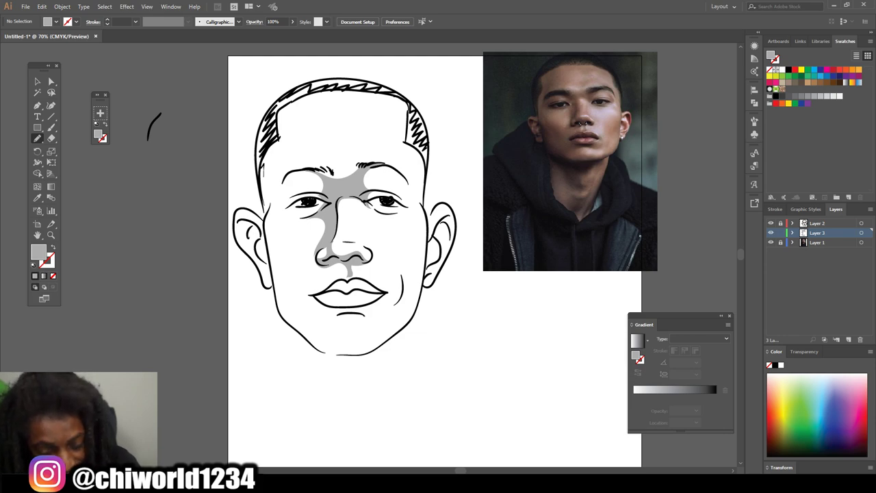
- Draw one closed gray shadow down the face's left side, from hairline to chin, leaving the cheek, left eye area and chin front light
{"action": "mouse_move", "coordinate": [375, 349]}
{"action": "left_mouse_down"}
{"action": "mouse_move", "coordinate": [337, 350]}
{"action": "mouse_move", "coordinate": [321, 333]}
{"action": "left_mouse_up"}
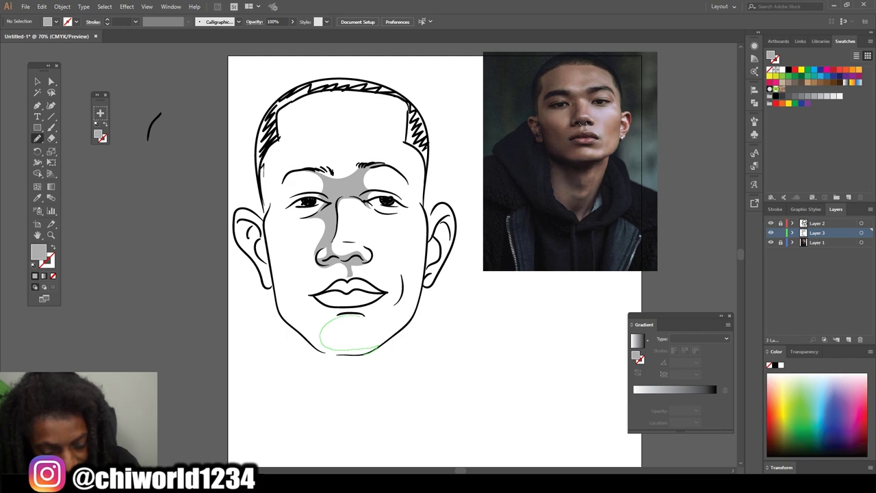
{"action": "left_click_drag", "start_coordinate": [378, 315], "coordinate": [363, 306]}
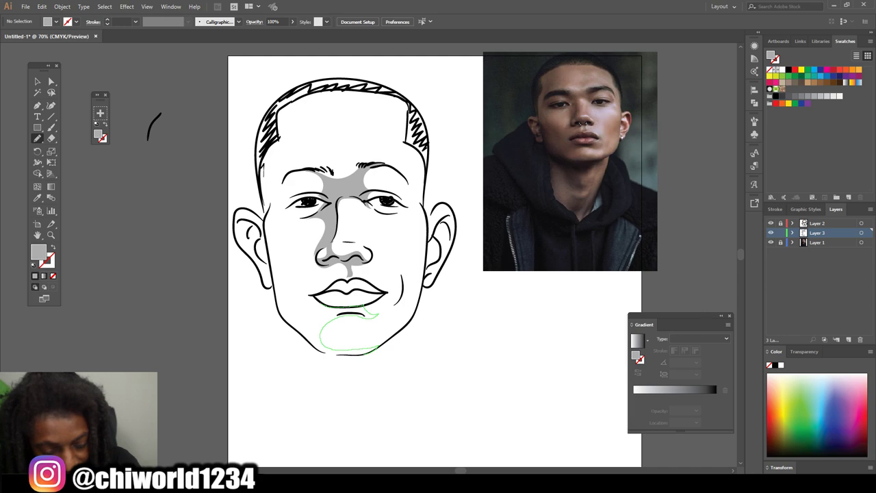
{"action": "left_click_drag", "start_coordinate": [318, 299], "coordinate": [303, 307]}
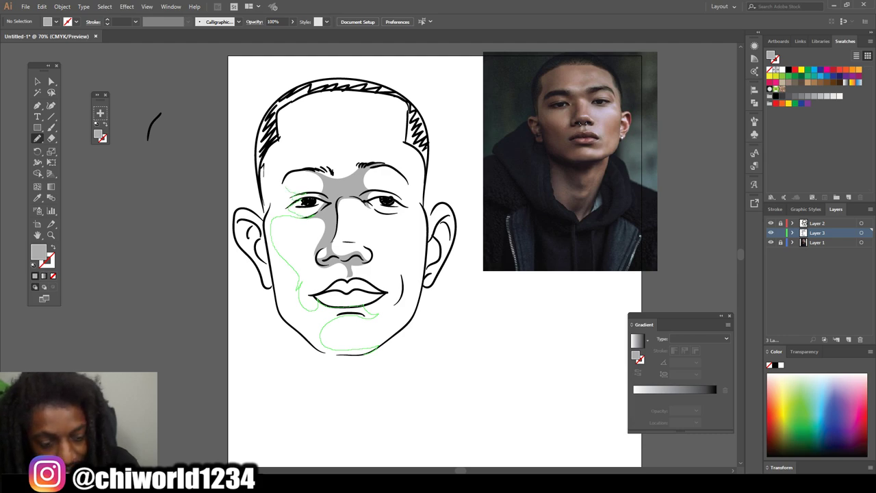
{"action": "left_click_drag", "start_coordinate": [301, 196], "coordinate": [301, 171]}
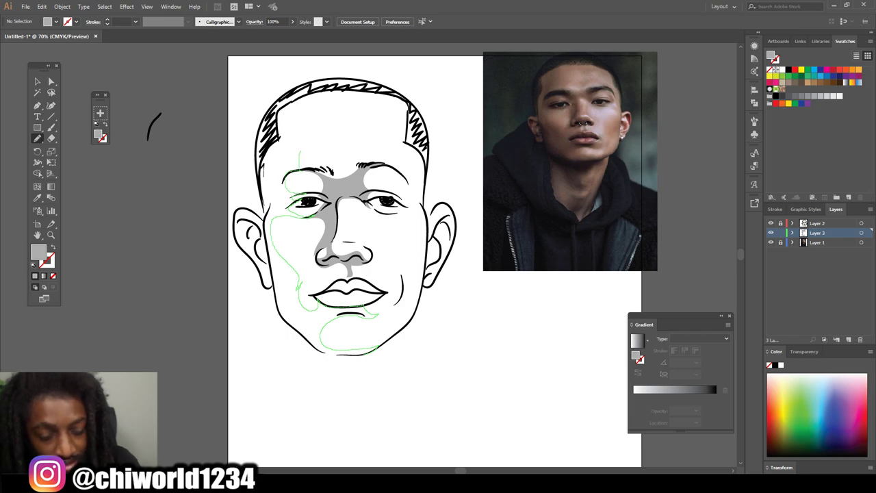
{"action": "mouse_move", "coordinate": [313, 132]}
{"action": "left_mouse_down"}
{"action": "mouse_move", "coordinate": [310, 102]}
{"action": "mouse_move", "coordinate": [296, 93]}
{"action": "mouse_move", "coordinate": [256, 180]}
{"action": "left_mouse_up"}
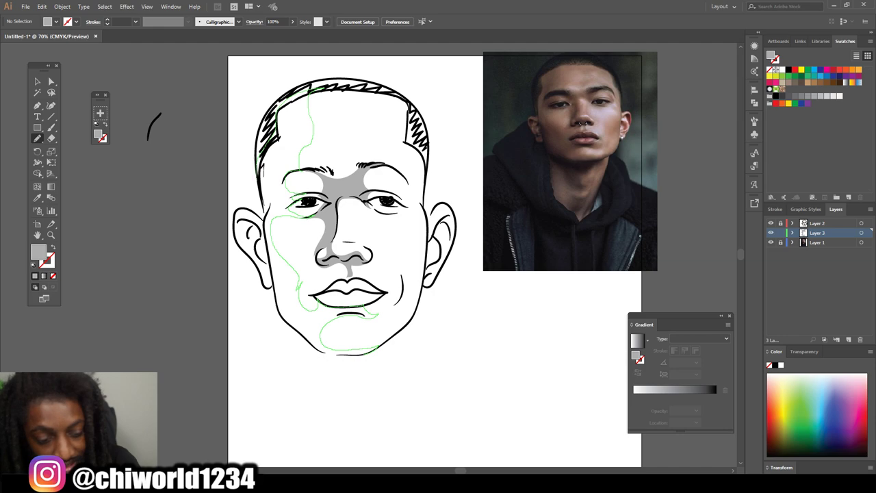
{"action": "left_click_drag", "start_coordinate": [264, 229], "coordinate": [270, 267]}
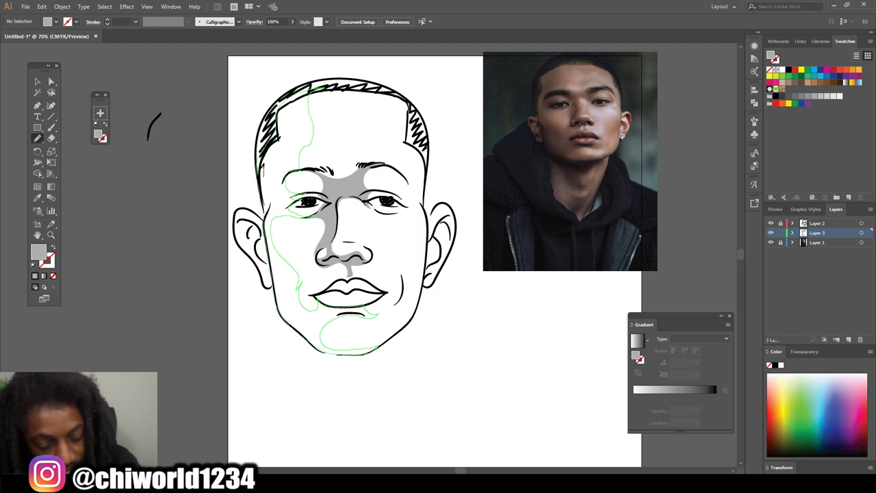
{"action": "left_click_drag", "start_coordinate": [364, 353], "coordinate": [378, 346]}
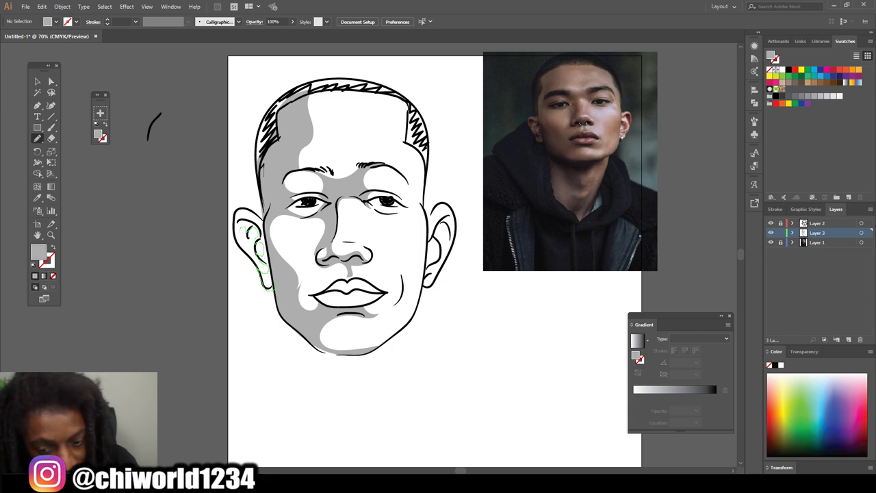
- Shade the inner folds and lobe of the left ear, and add small gray shadows beneath both eyes
{"action": "left_click_drag", "start_coordinate": [250, 217], "coordinate": [264, 220]}
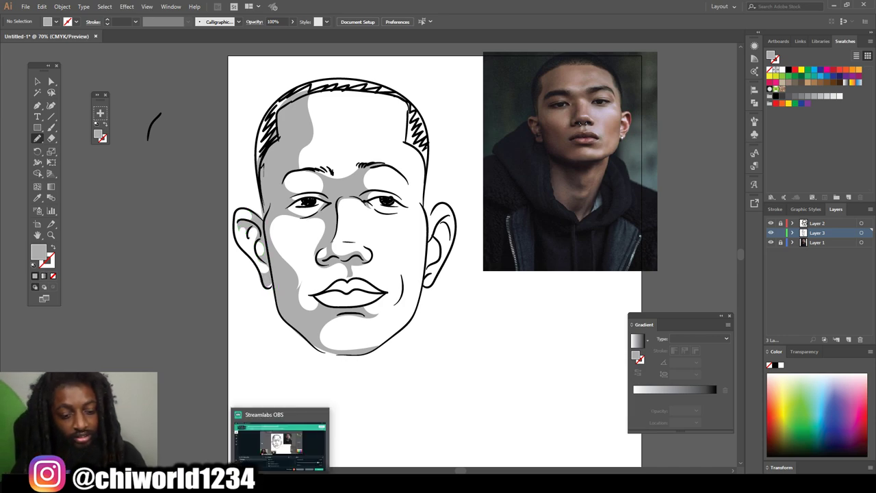
{"action": "left_click_drag", "start_coordinate": [275, 280], "coordinate": [267, 287]}
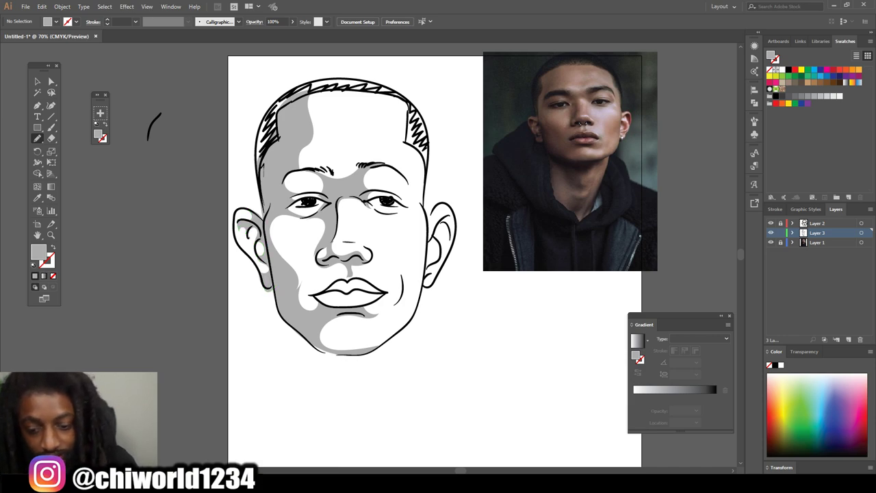
{"action": "mouse_move", "coordinate": [358, 198]}
{"action": "left_mouse_down"}
{"action": "mouse_move", "coordinate": [374, 213]}
{"action": "mouse_move", "coordinate": [394, 213]}
{"action": "left_mouse_up"}
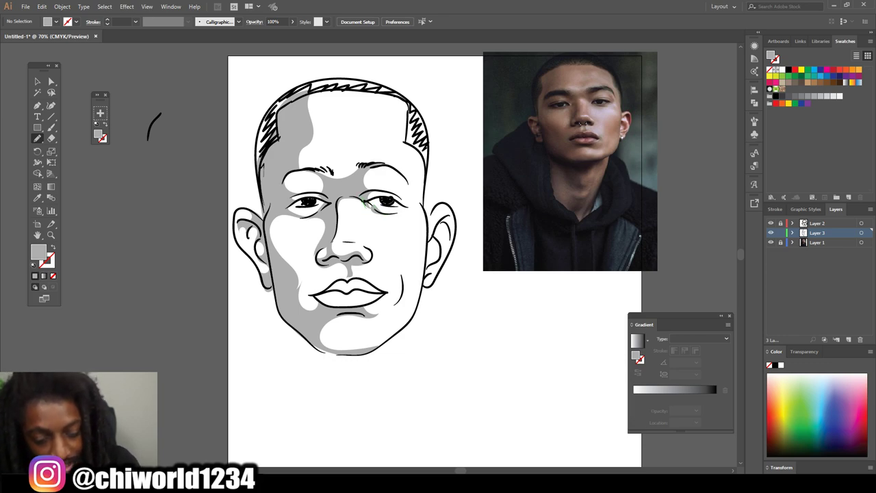
{"action": "mouse_move", "coordinate": [375, 210]}
{"action": "left_mouse_down"}
{"action": "mouse_move", "coordinate": [383, 207]}
{"action": "mouse_move", "coordinate": [366, 201]}
{"action": "left_mouse_up"}
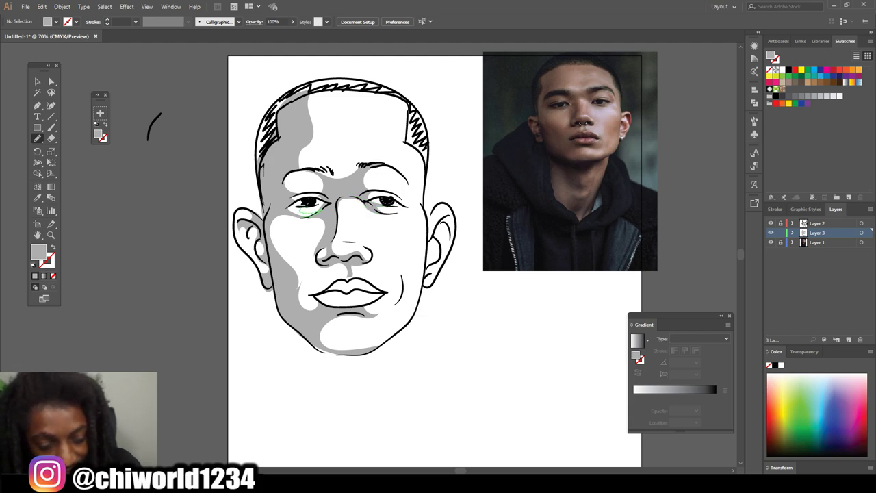
{"action": "left_click_drag", "start_coordinate": [301, 211], "coordinate": [288, 206]}
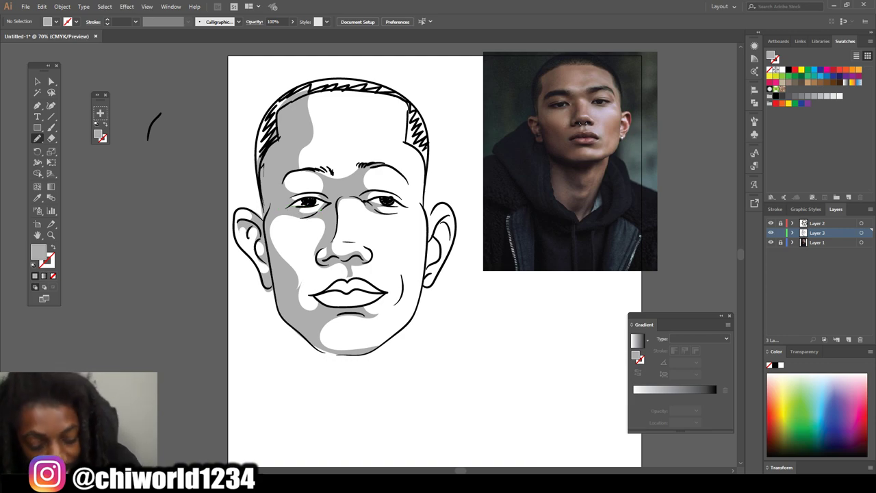
- Extend the face shadow along the chin edge and beside the left mouth corner, and shade the right ear's inner folds
{"action": "mouse_move", "coordinate": [303, 335]}
{"action": "left_mouse_down"}
{"action": "mouse_move", "coordinate": [314, 349]}
{"action": "mouse_move", "coordinate": [348, 358]}
{"action": "mouse_move", "coordinate": [387, 341]}
{"action": "left_mouse_up"}
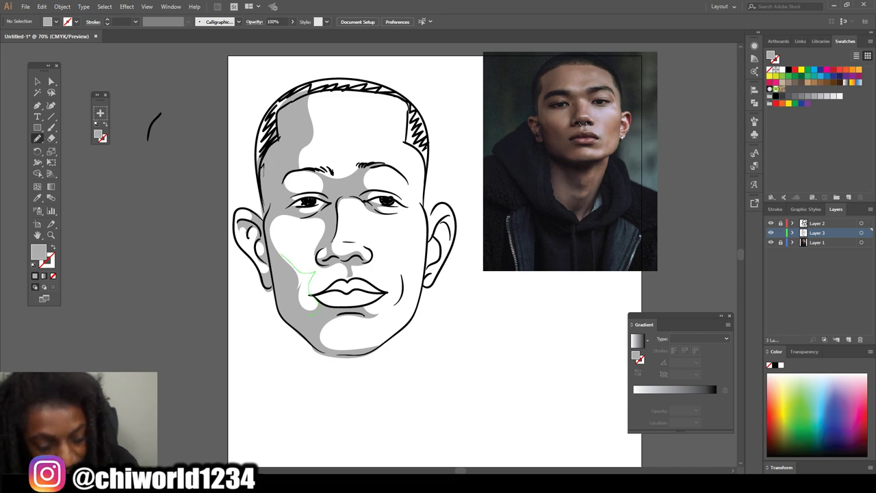
{"action": "left_click_drag", "start_coordinate": [307, 315], "coordinate": [302, 325]}
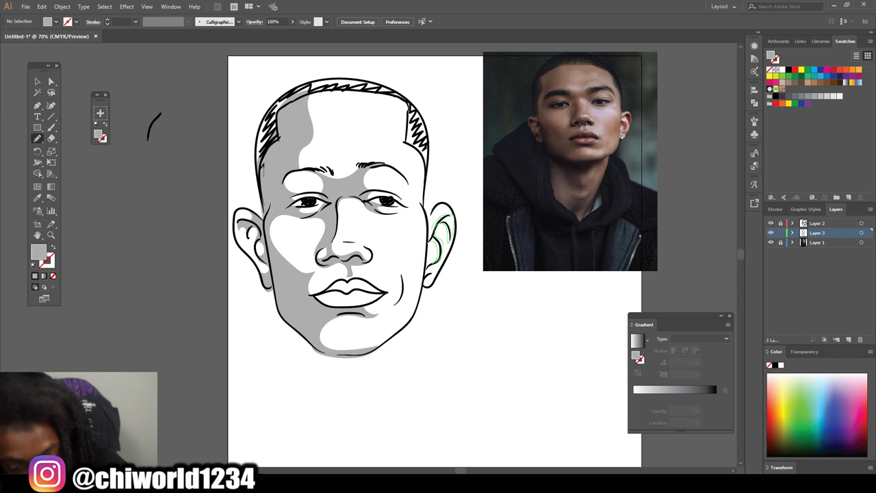
{"action": "left_click_drag", "start_coordinate": [428, 244], "coordinate": [432, 240]}
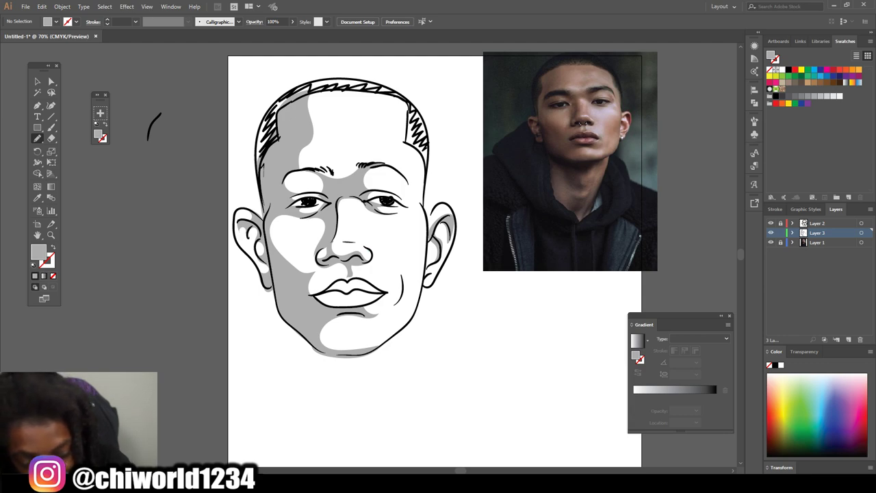
- Add a small gray shadow on the right side of the nose and shade the upper lip
{"action": "left_click_drag", "start_coordinate": [355, 231], "coordinate": [357, 224]}
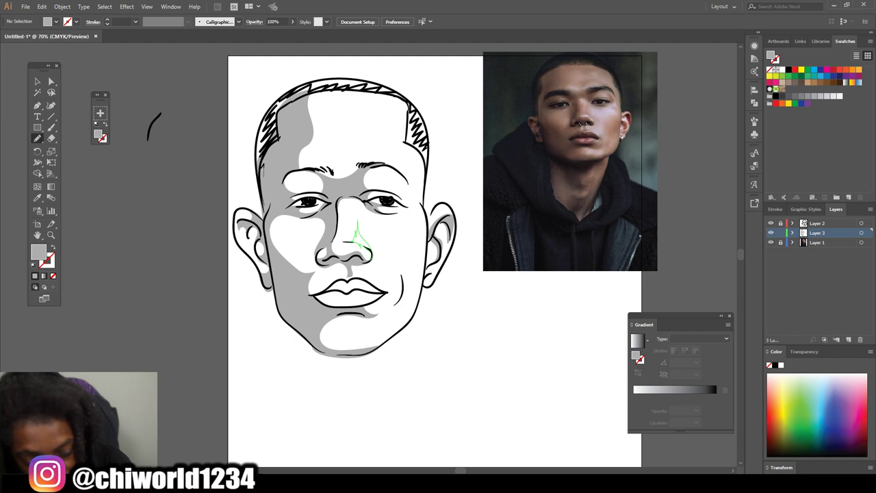
{"action": "left_click_drag", "start_coordinate": [370, 256], "coordinate": [370, 261]}
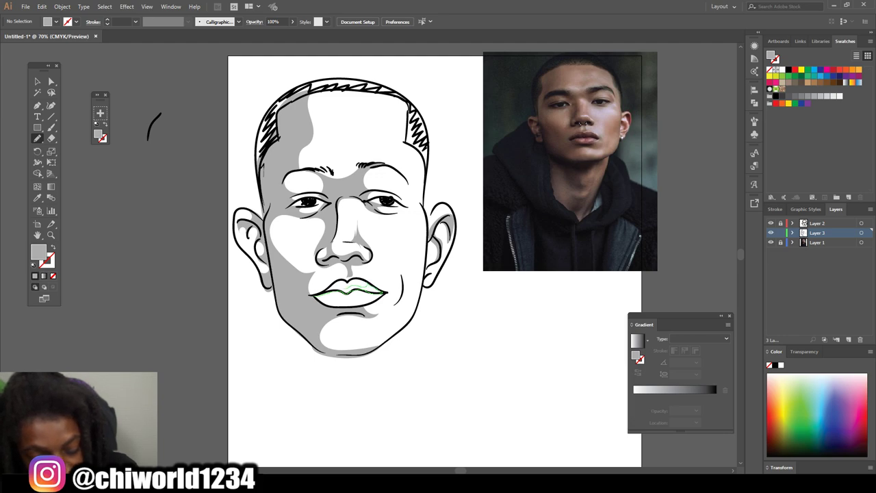
{"action": "left_click_drag", "start_coordinate": [335, 284], "coordinate": [313, 296]}
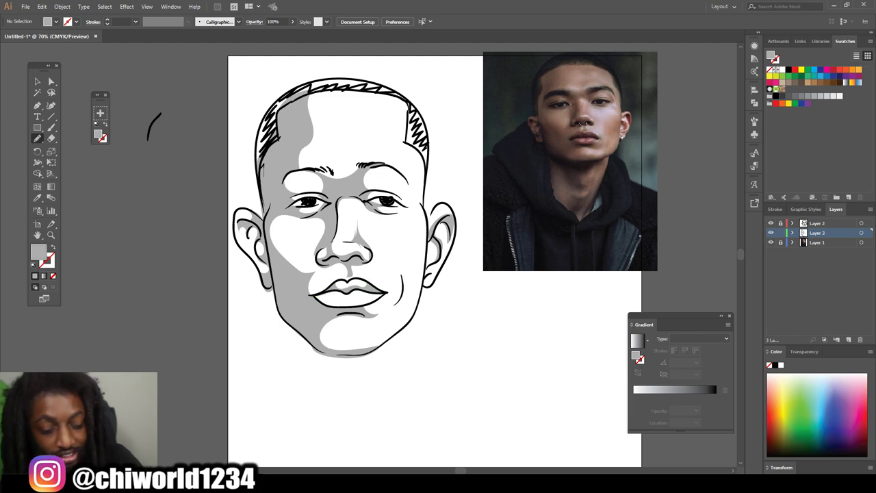